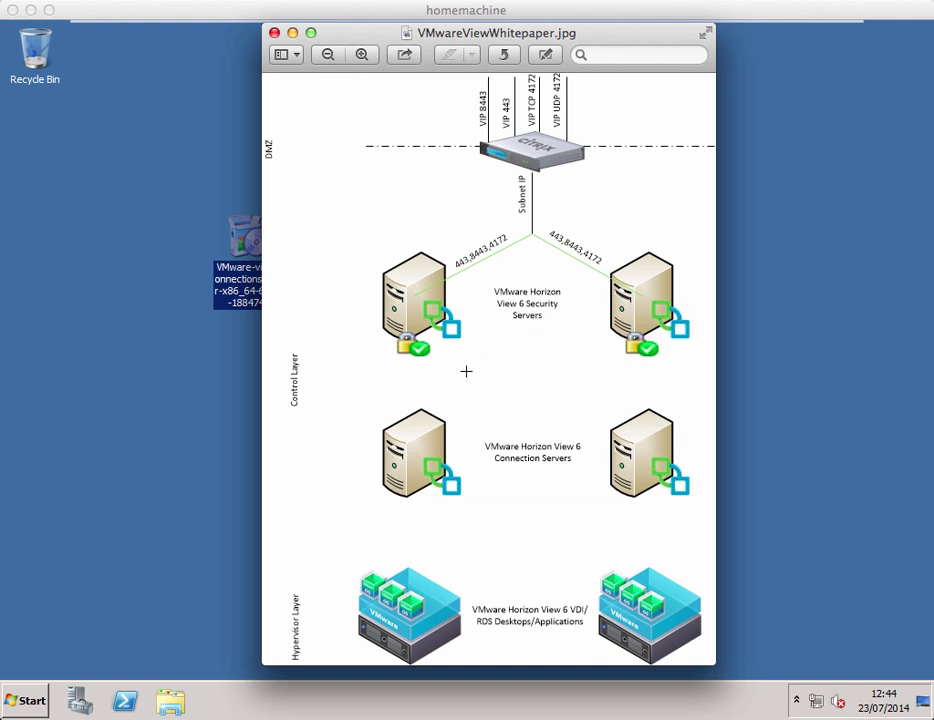
# - Bring the Windows Server desktop to the front after reviewing the architecture diagram
pyautogui.click(217, 420)
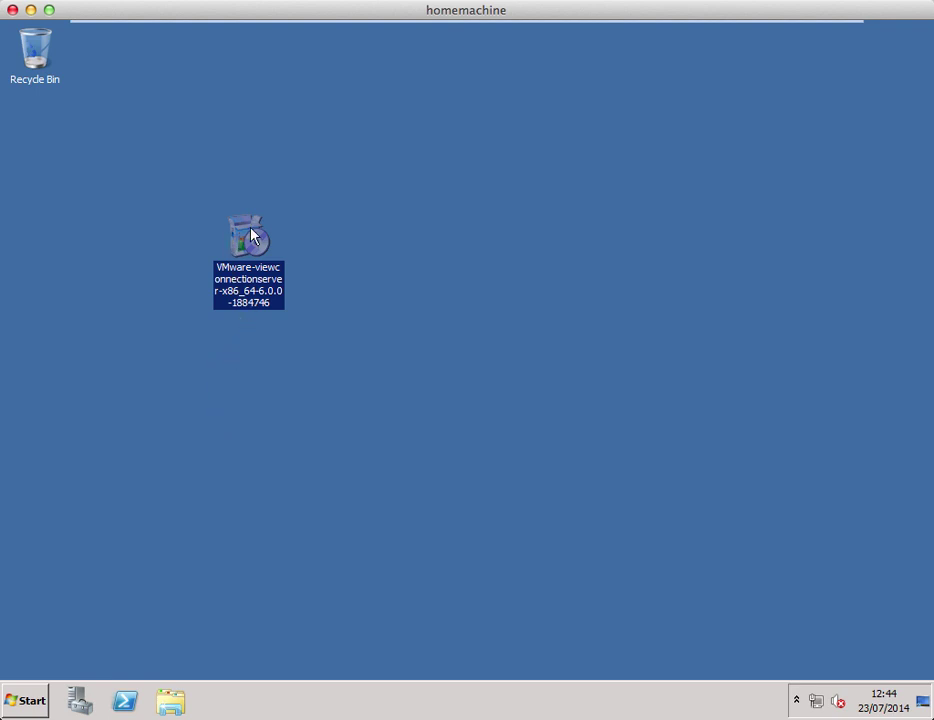
# - Move the Connection Server installer icon right, launch it, and advance past the Welcome page
pyautogui.moveTo(248, 240); pyautogui.dragTo(390, 277)
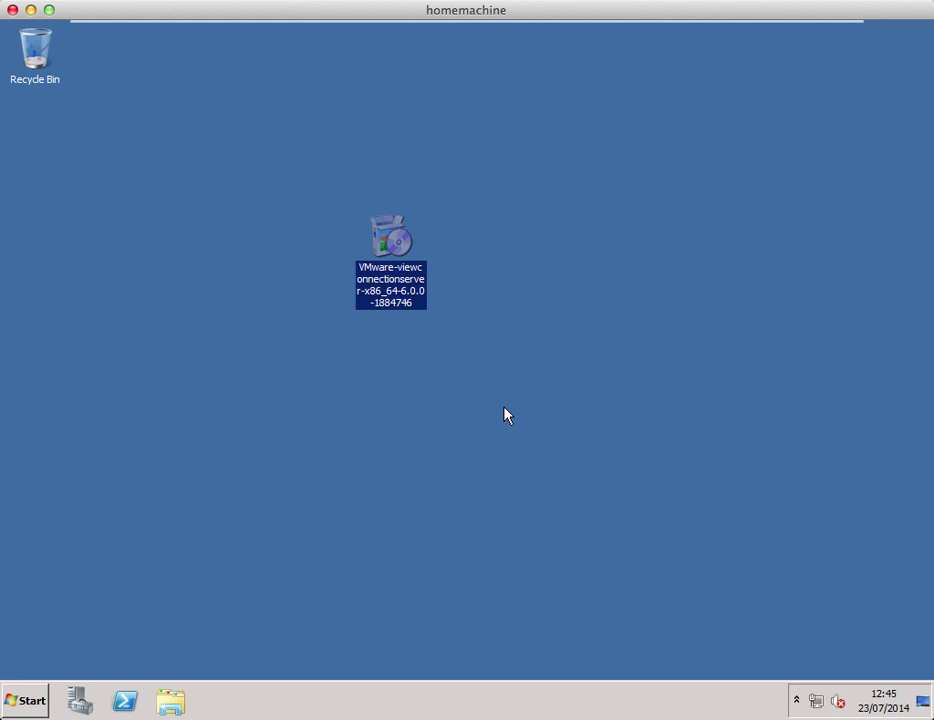
pyautogui.doubleClick(382, 241)
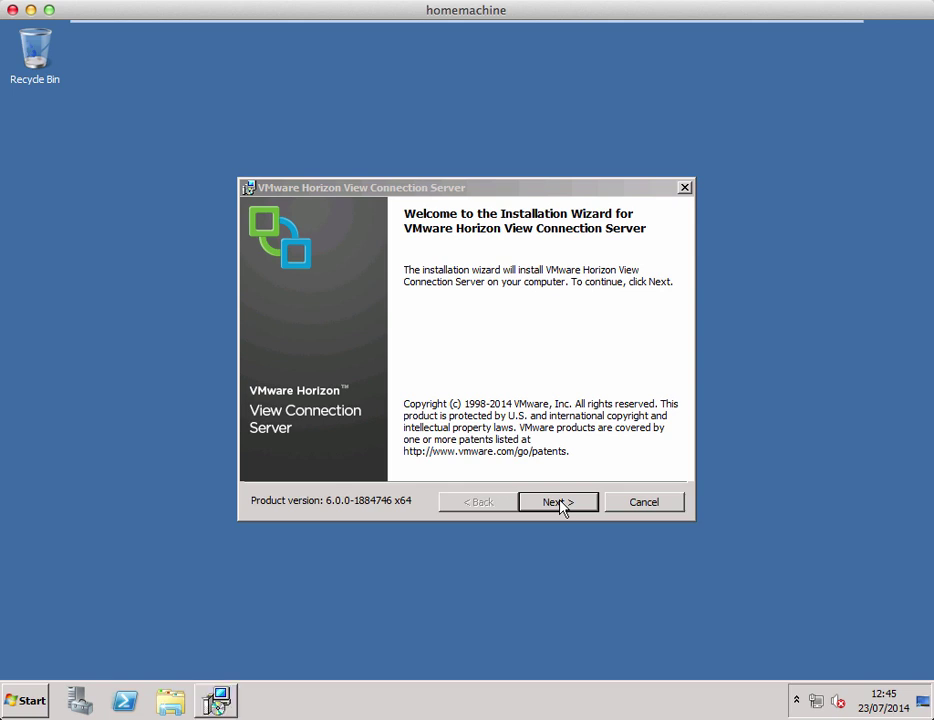
pyautogui.click(558, 503)
# - Accept the license agreement and keep the default destination folder
pyautogui.click(432, 438)
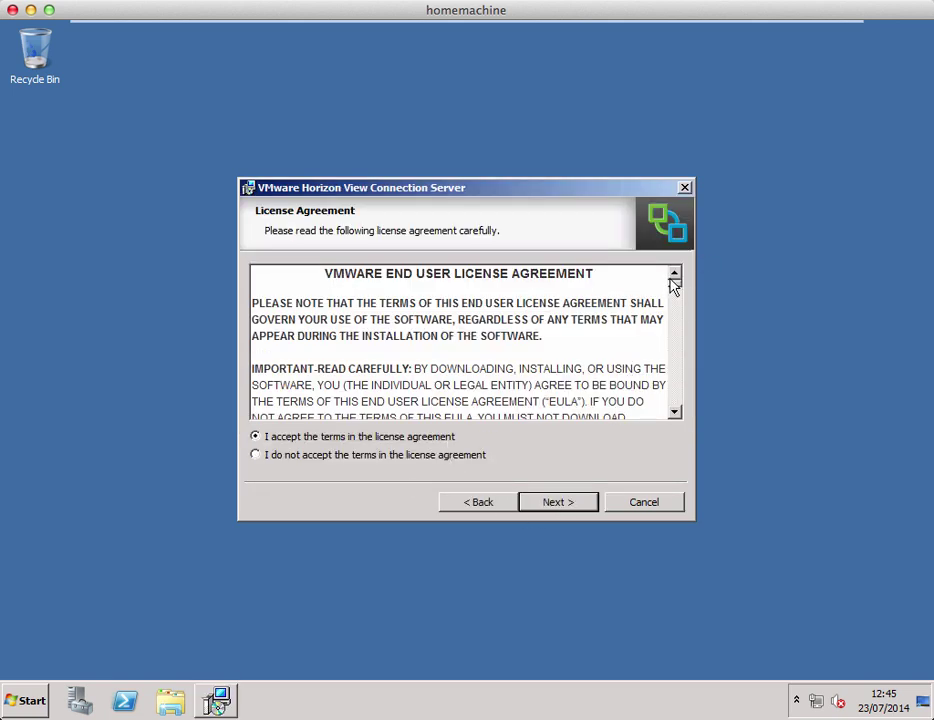
pyautogui.moveTo(680, 296); pyautogui.dragTo(685, 428)
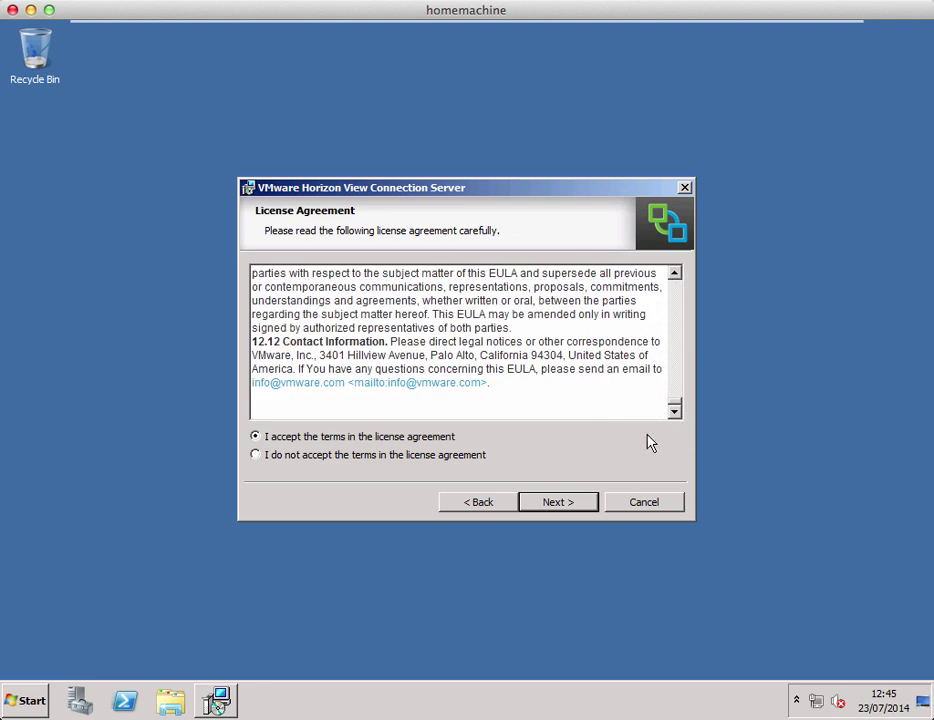
pyautogui.click(573, 500)
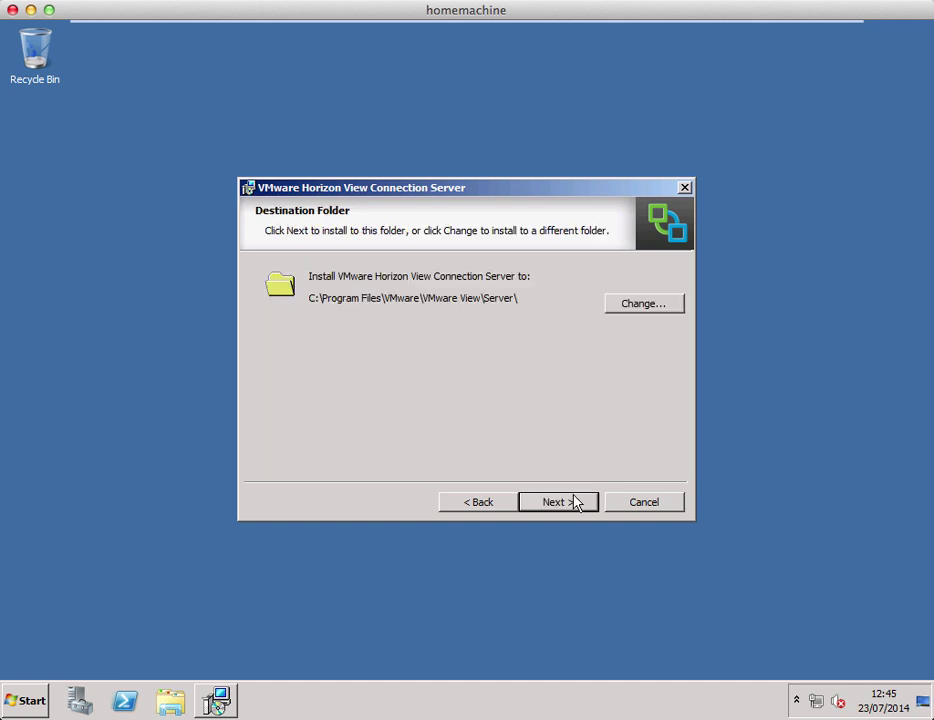
pyautogui.click(575, 501)
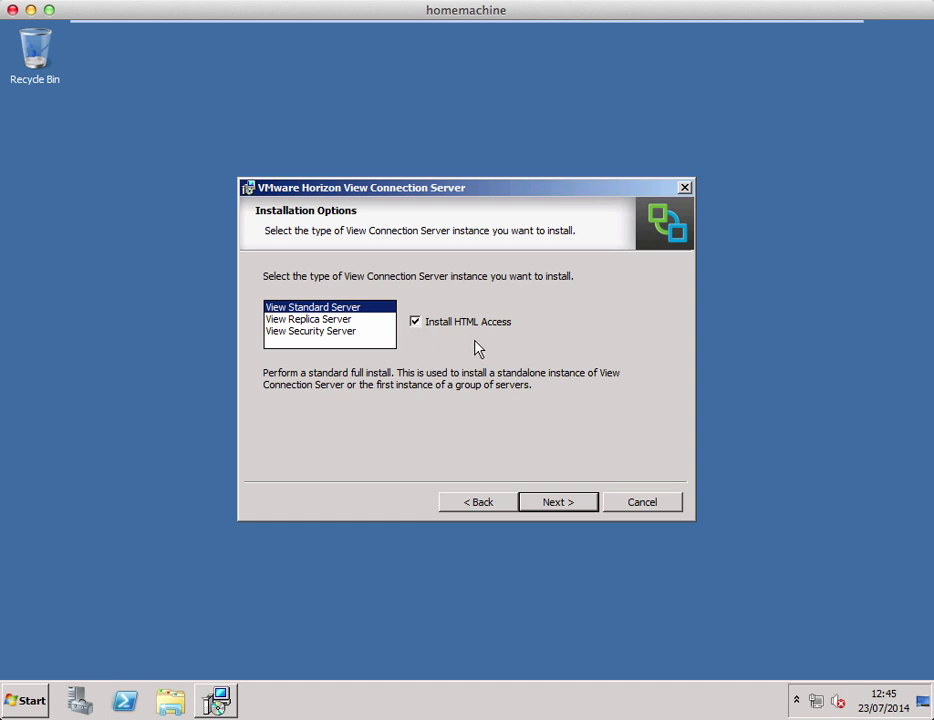
# - Keep View Standard Server with Install HTML Access selected and continue
pyautogui.moveTo(433, 195); pyautogui.dragTo(536, 234)
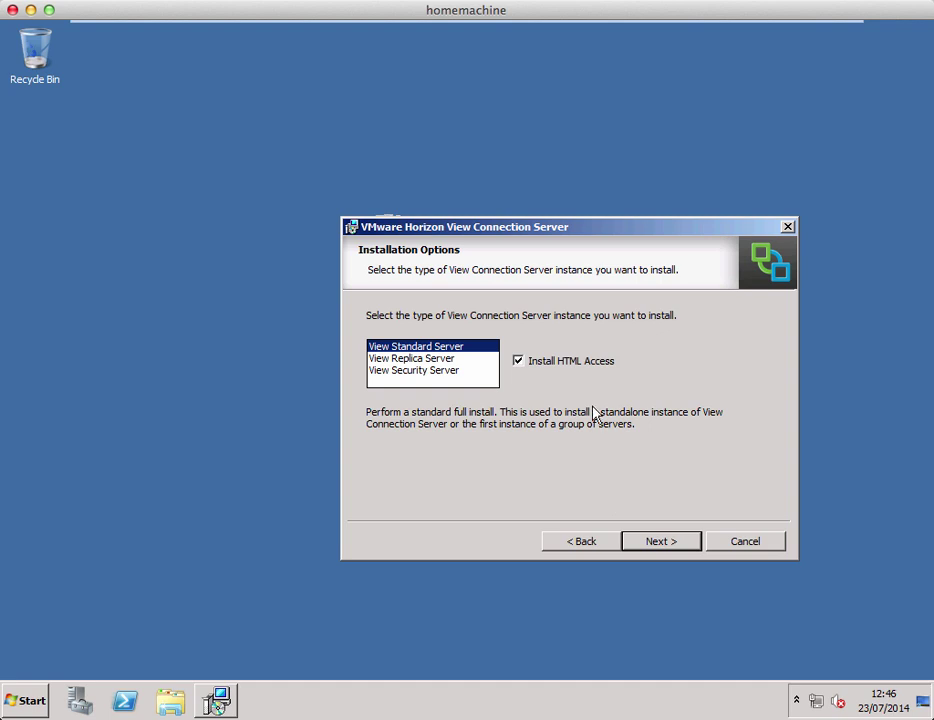
pyautogui.moveTo(536, 234); pyautogui.dragTo(509, 196)
pyautogui.click(637, 504)
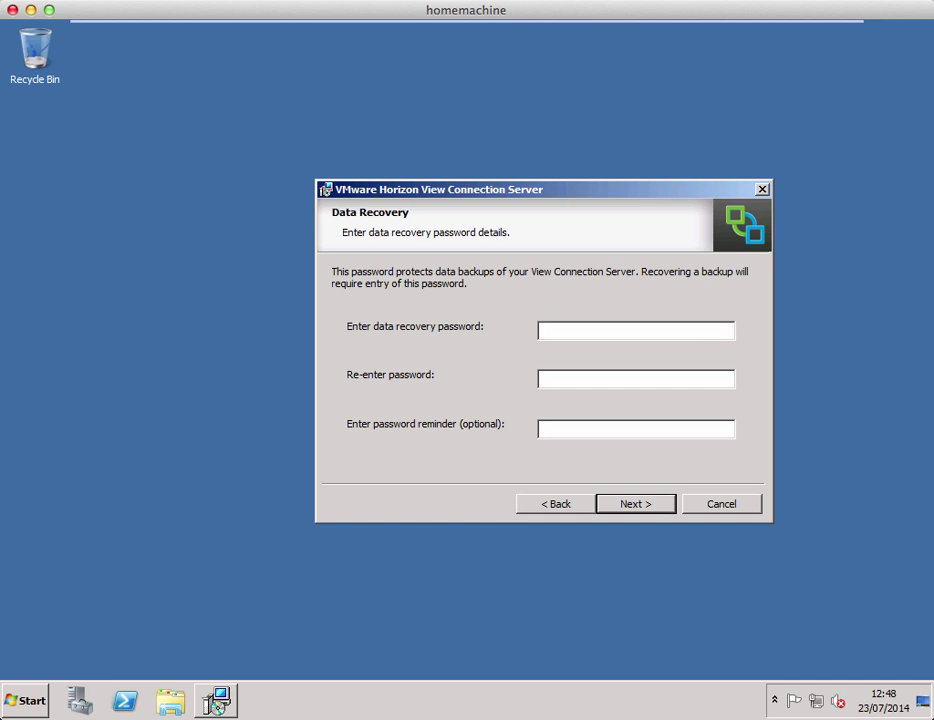
# - Enter the data recovery password, its confirmation and a password reminder, then submit
pyautogui.write('••••••••')
pyautogui.press('Tab')
pyautogui.write('••••••••')
pyautogui.press('Tab')
pyautogui.write('nope')
pyautogui.click(640, 504)
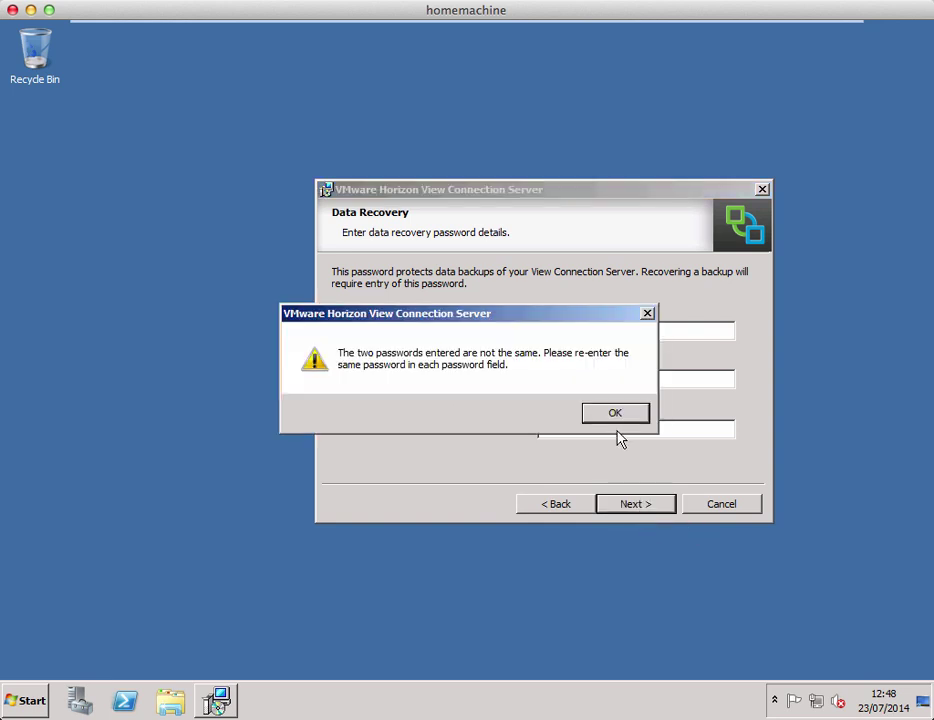
# - Dismiss the mismatch warning, re-enter matching passwords, and continue to Firewall Configuration
pyautogui.click(623, 423)
pyautogui.moveTo(609, 381); pyautogui.dragTo(486, 336)
pyautogui.write('********')
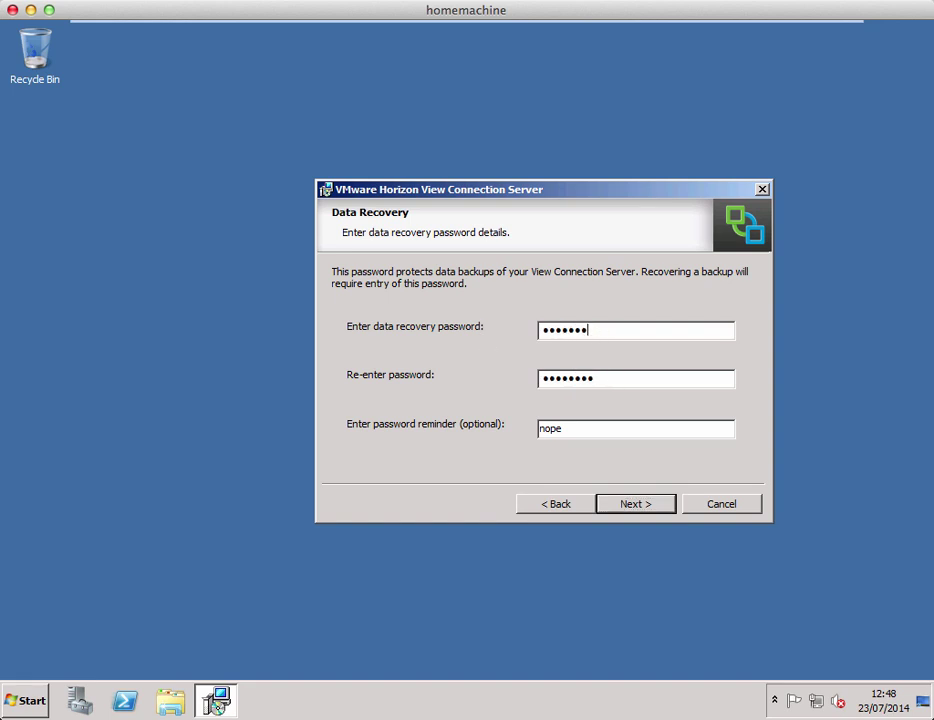
pyautogui.press('Tab')
pyautogui.write('*******')
pyautogui.press('Return')
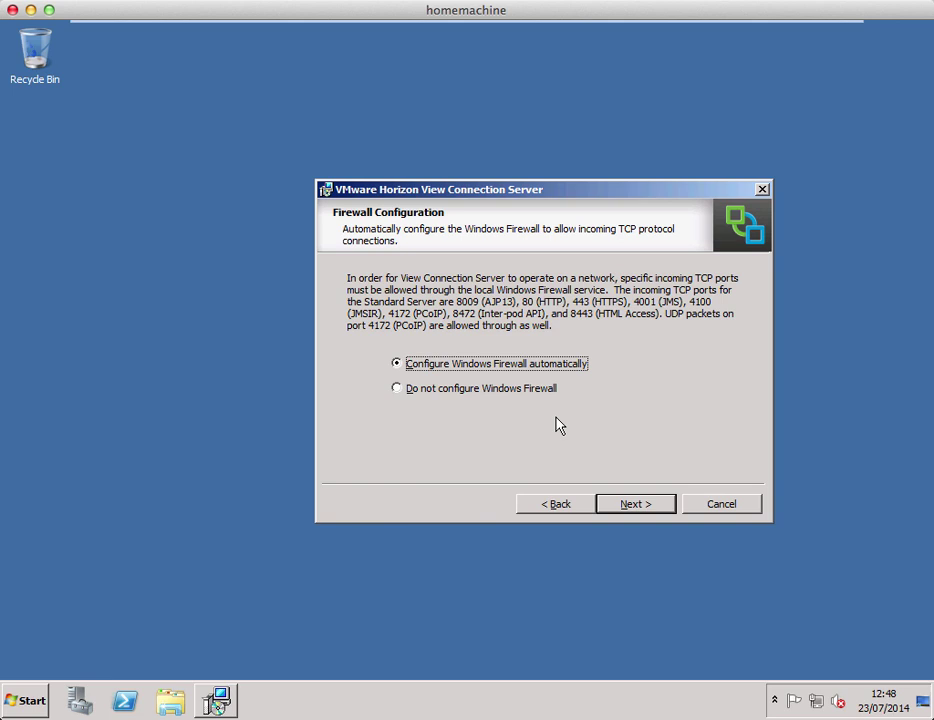
# - Keep automatic firewall and domain administrator defaults, and decline the user experience program
pyautogui.click(650, 505)
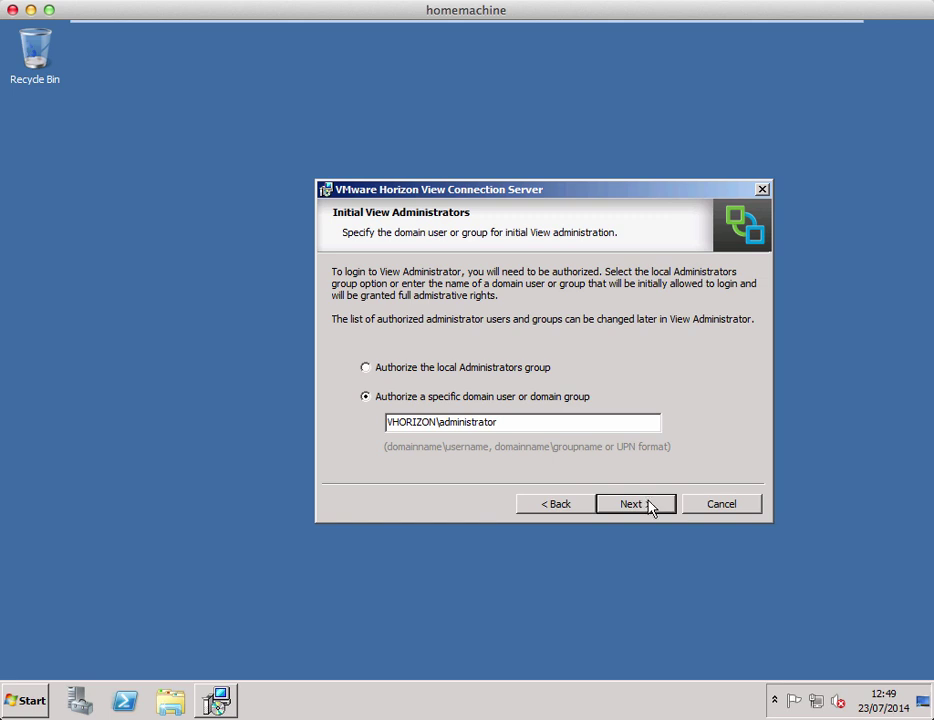
pyautogui.click(649, 507)
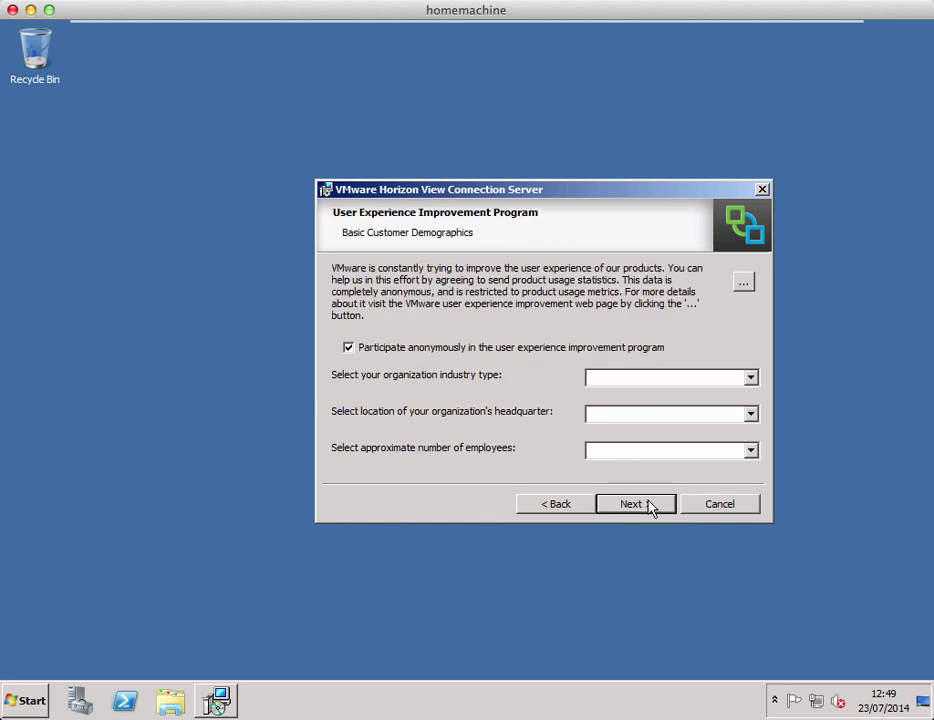
pyautogui.click(512, 357)
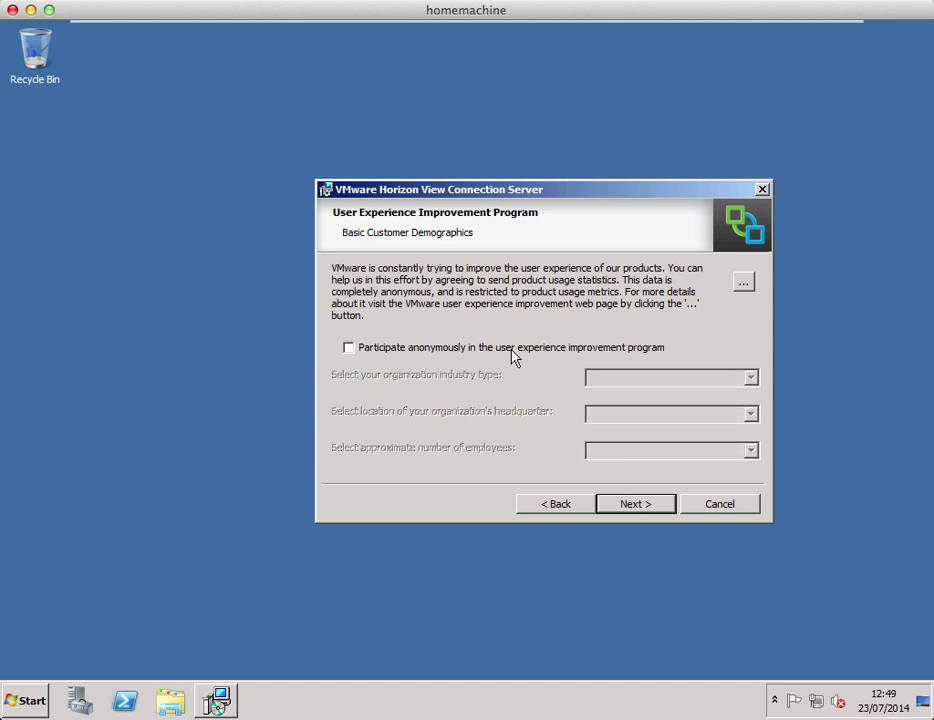
pyautogui.click(621, 510)
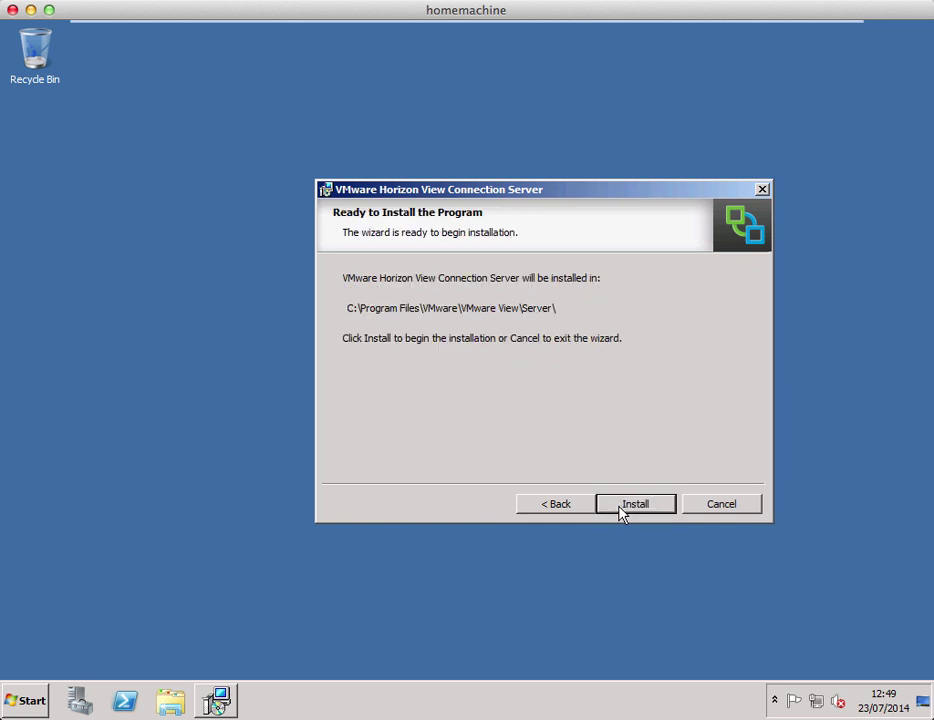
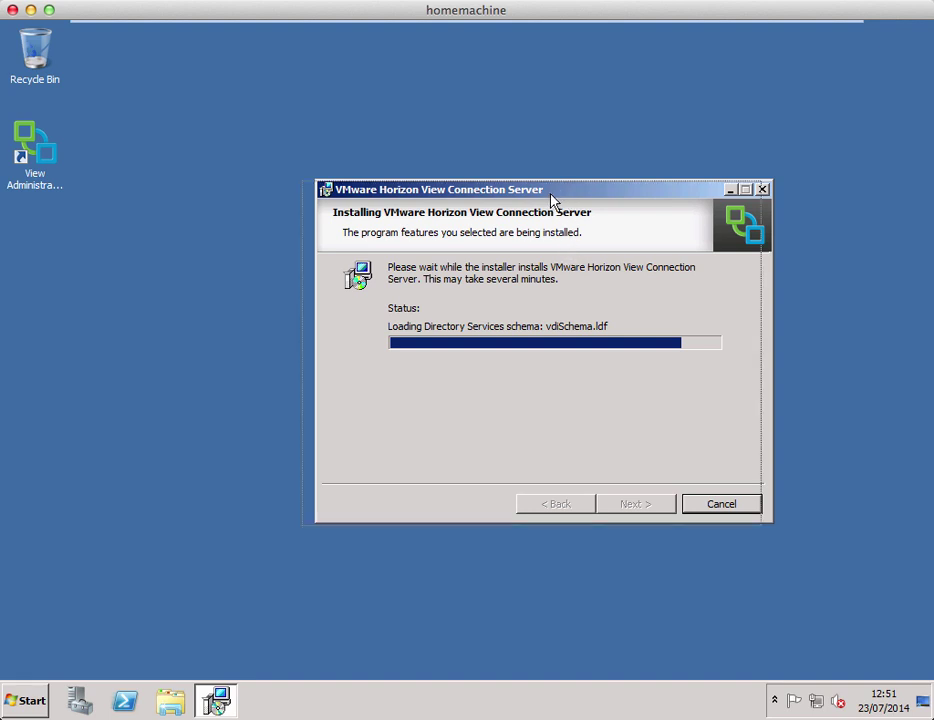
# - Nudge the installer window left and toggle 'Show the readme file' as installation completes
pyautogui.moveTo(552, 191); pyautogui.dragTo(540, 194)
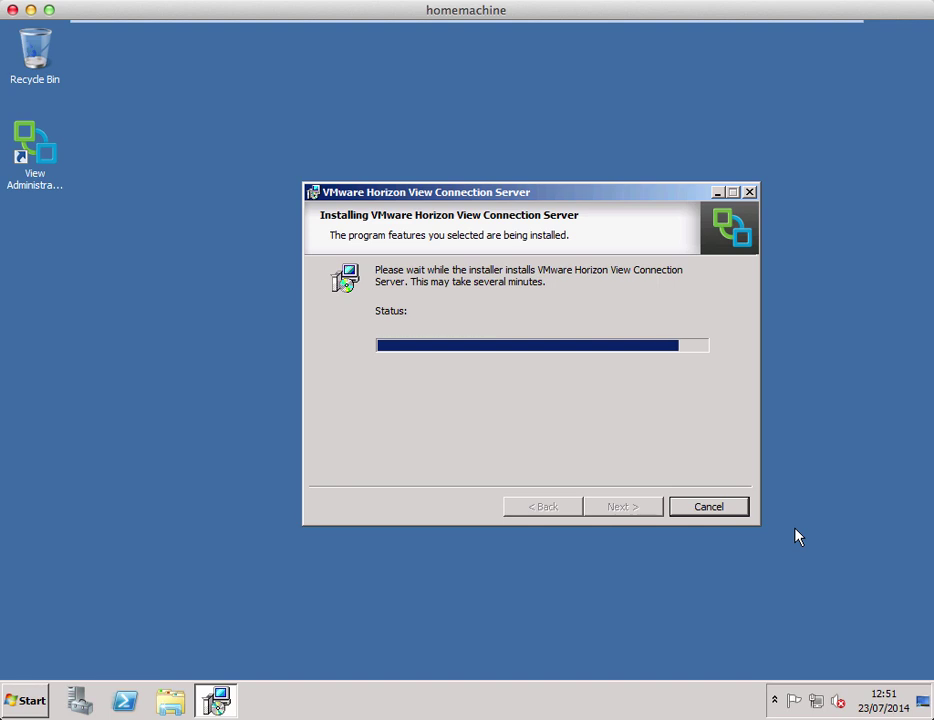
pyautogui.click(474, 356)
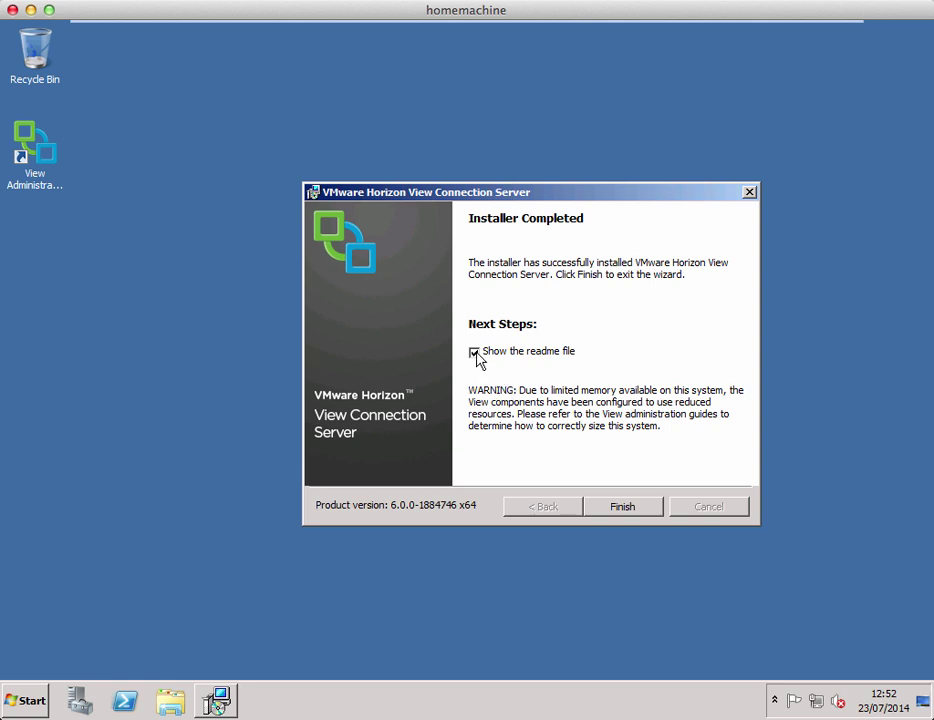
# - Turn off 'Show the readme file' and finish the Connection Server installer
pyautogui.click(475, 352)
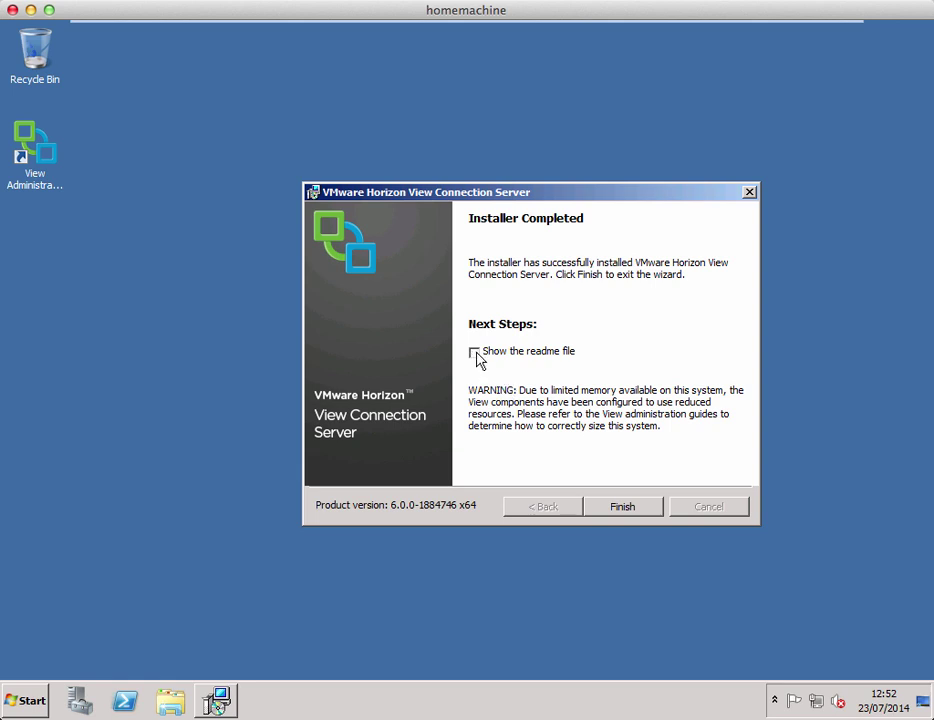
pyautogui.click(621, 507)
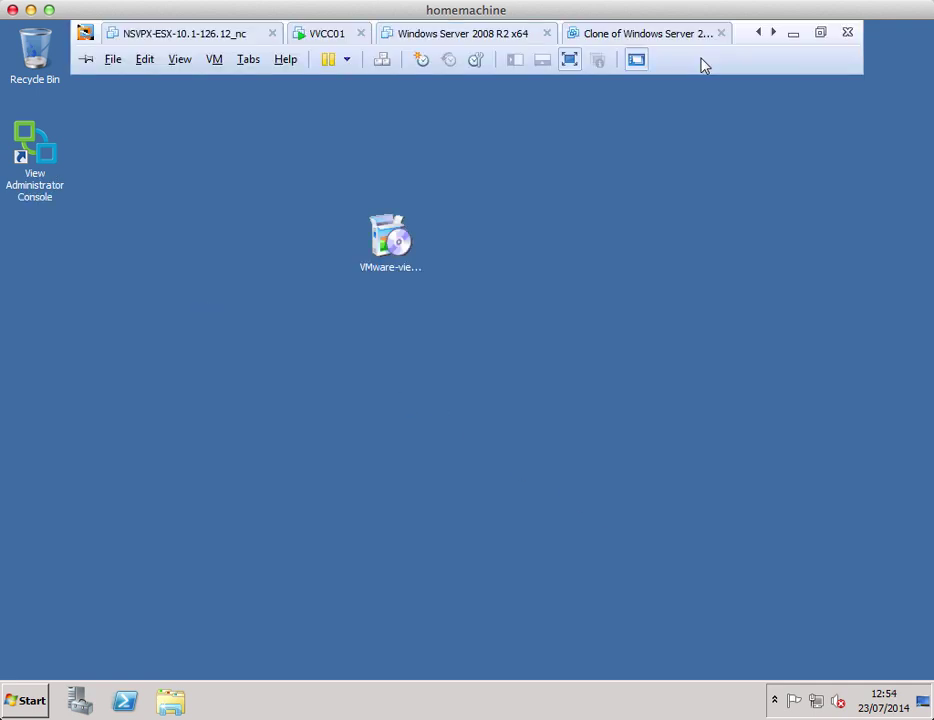
# - Minimize the virtual machine window and launch Google Chrome from the host taskbar
pyautogui.click(794, 36)
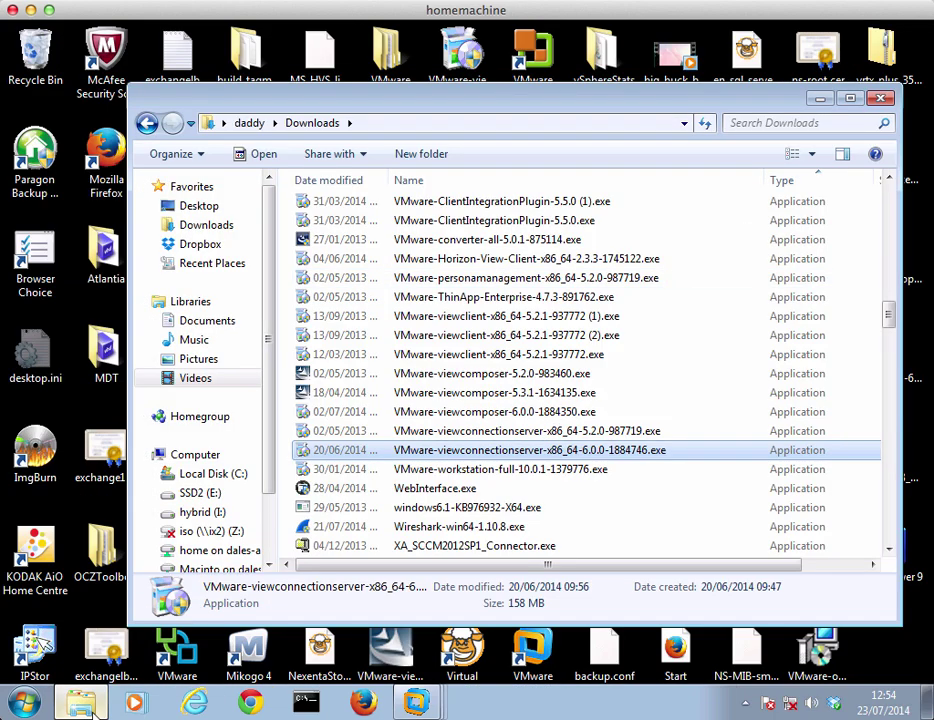
pyautogui.click(249, 704)
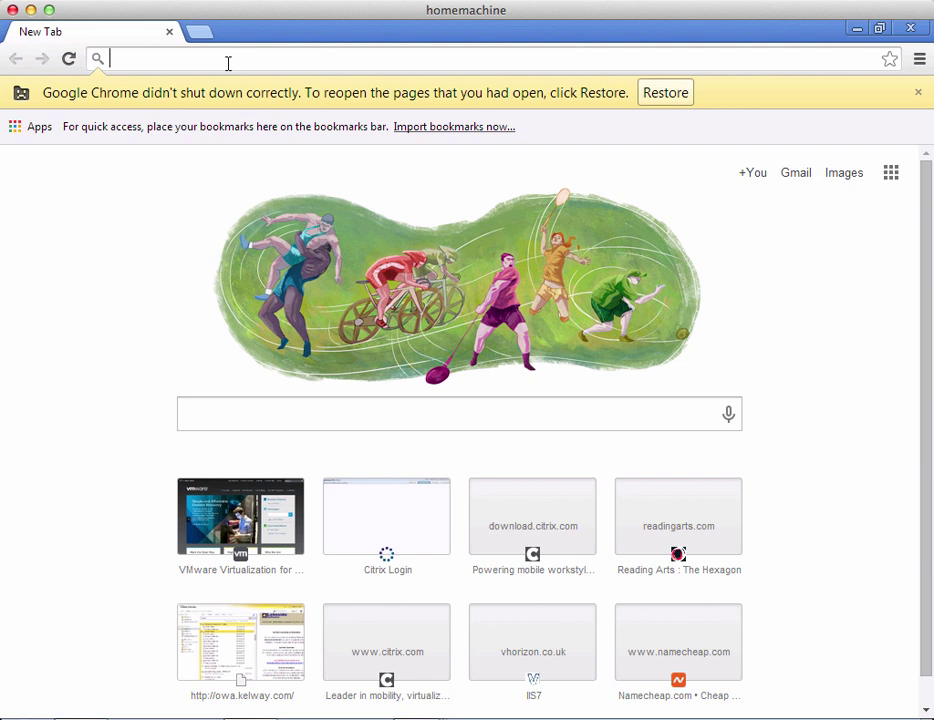
pyautogui.write('192.168.1.204')
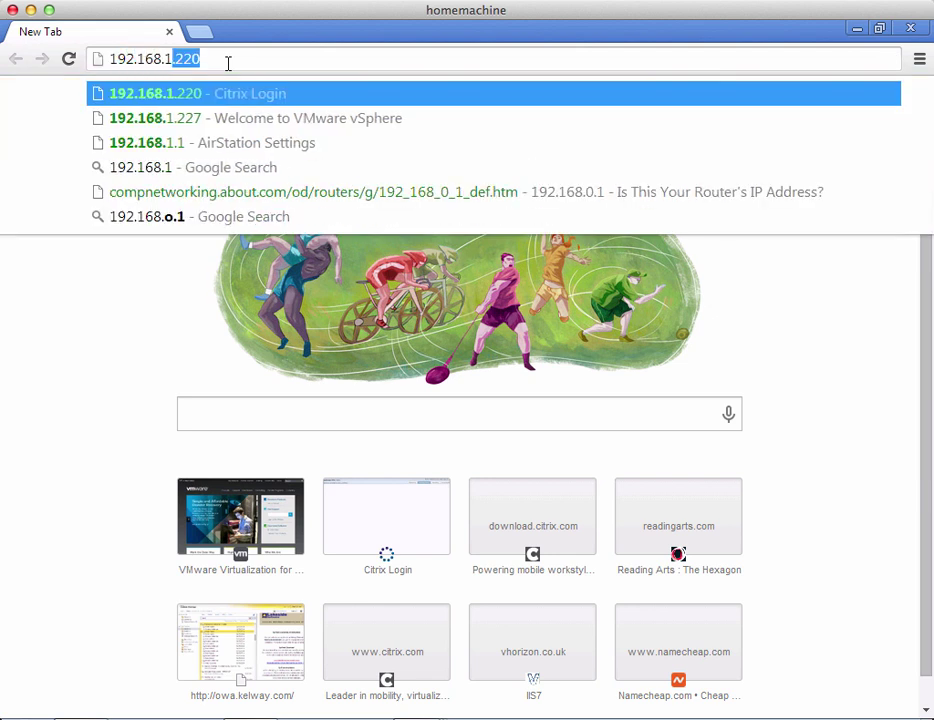
pyautogui.press('Left')
pyautogui.press('Left')
pyautogui.press('Left')
pyautogui.press('Left')
pyautogui.press('Left')
pyautogui.press('Left')
pyautogui.press('Left')
pyautogui.press('Left')
pyautogui.press('Left')
pyautogui.press('Left')
pyautogui.press('Left')
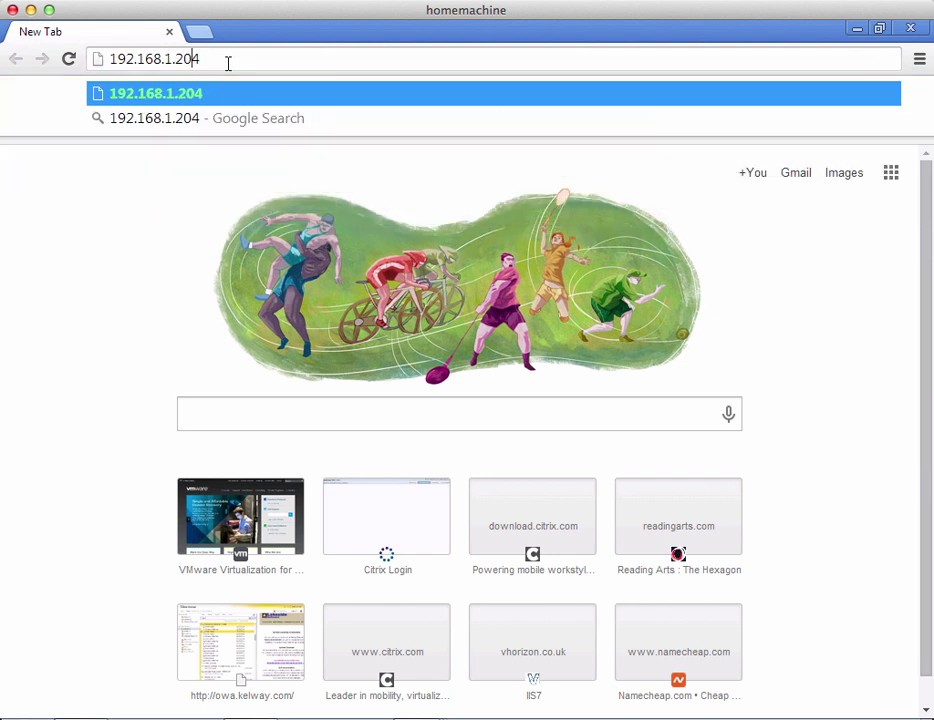
pyautogui.press('Left')
pyautogui.press('Left')
pyautogui.write('https://')
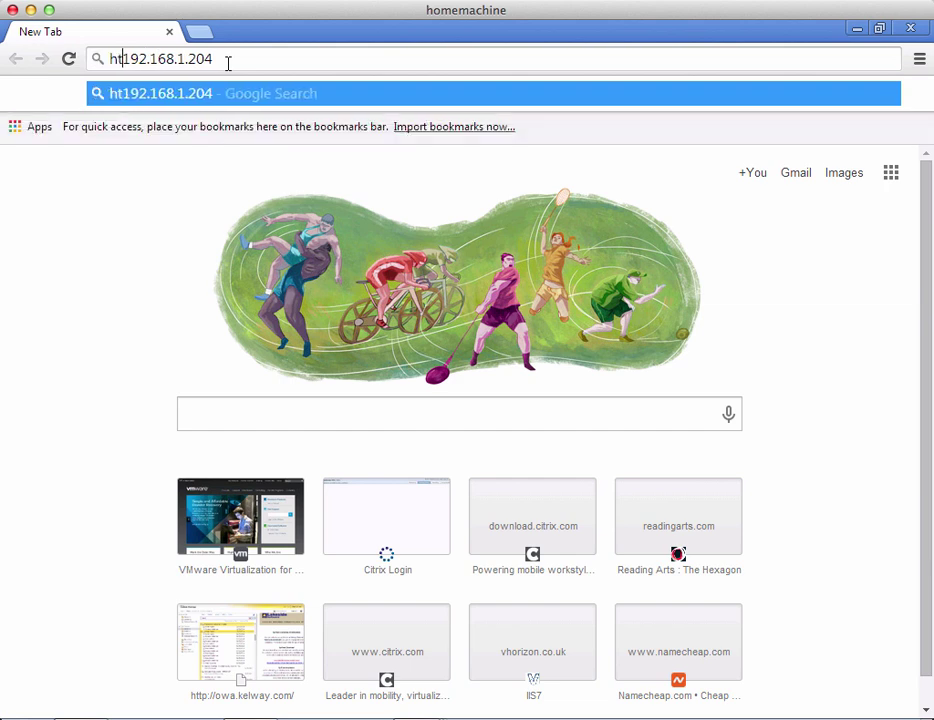
pyautogui.press('Return')
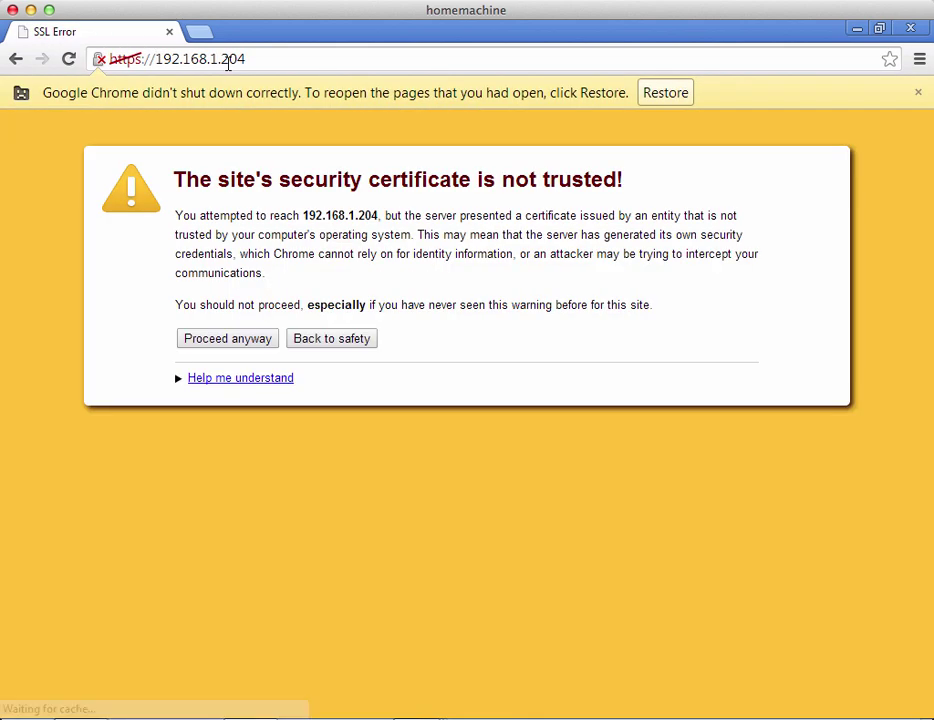
pyautogui.click(266, 344)
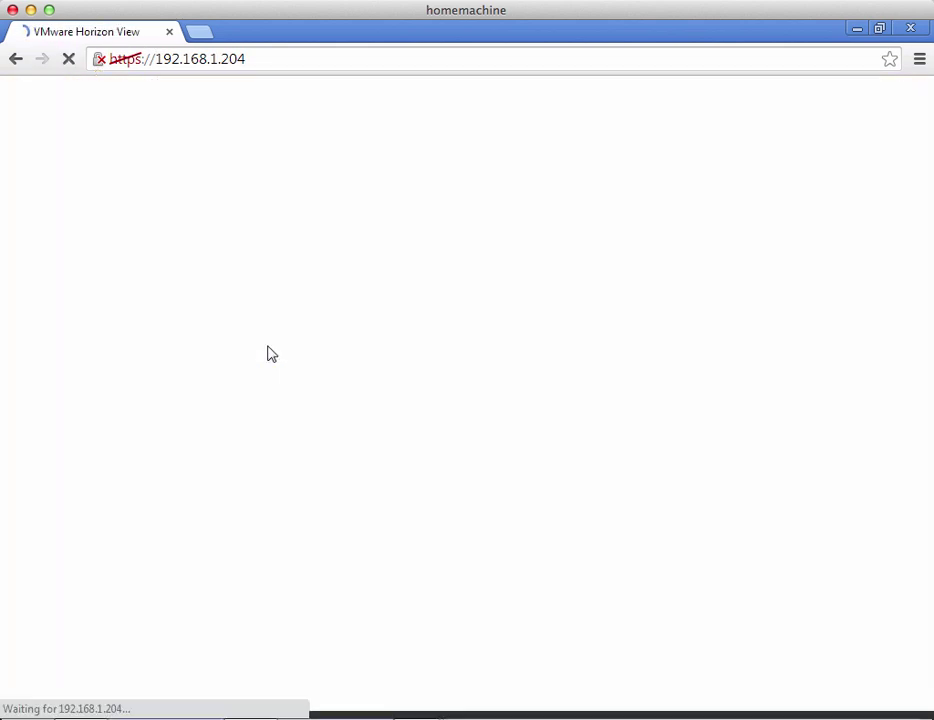
pyautogui.click(273, 60)
pyautogui.click(273, 60)
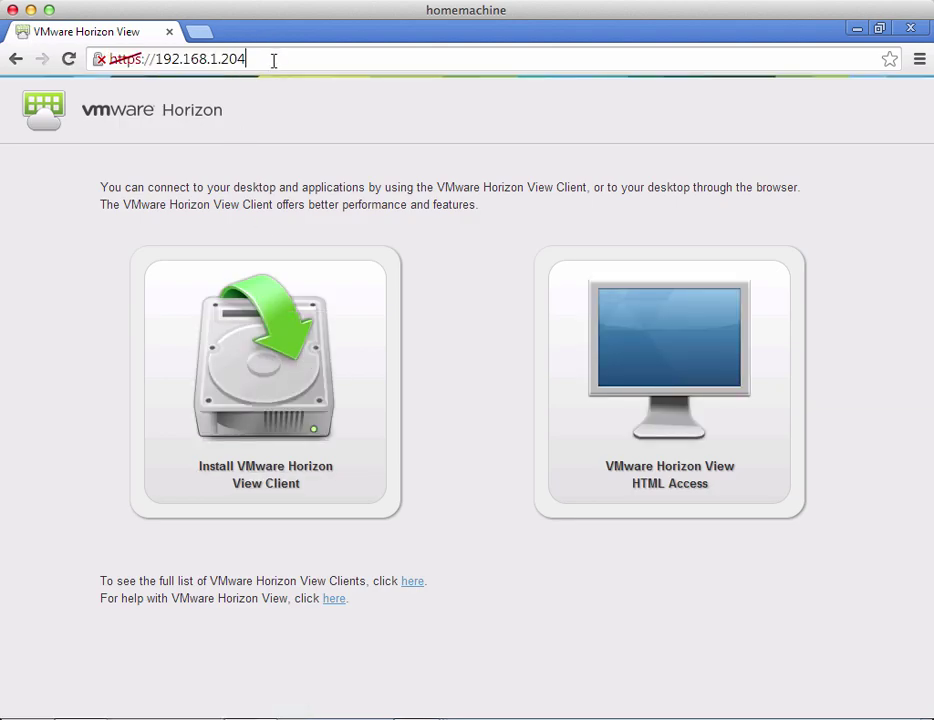
pyautogui.write('/admin')
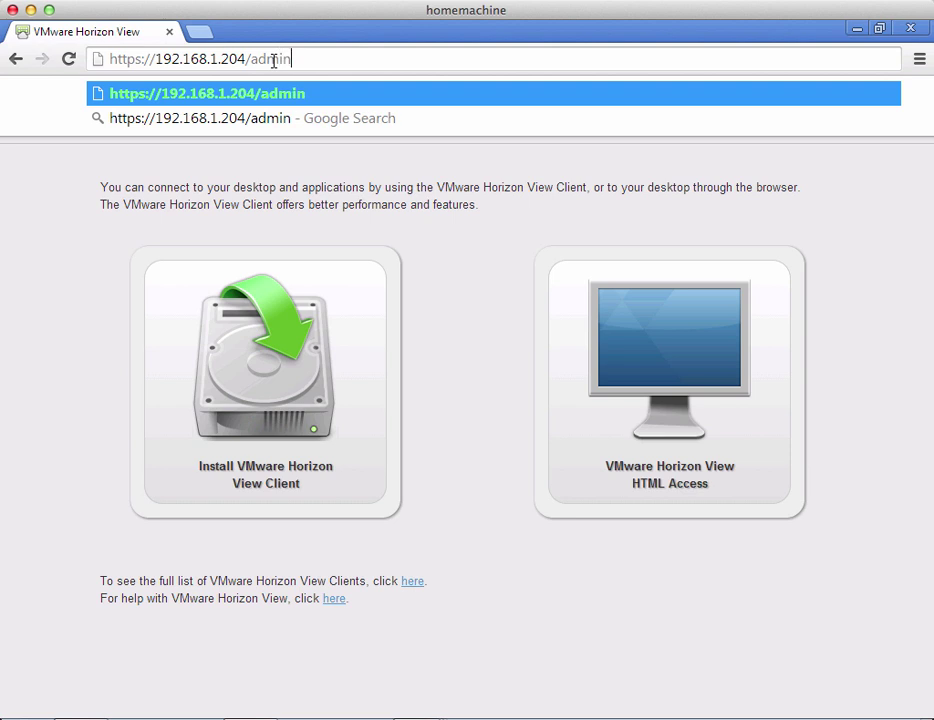
pyautogui.press('Return')
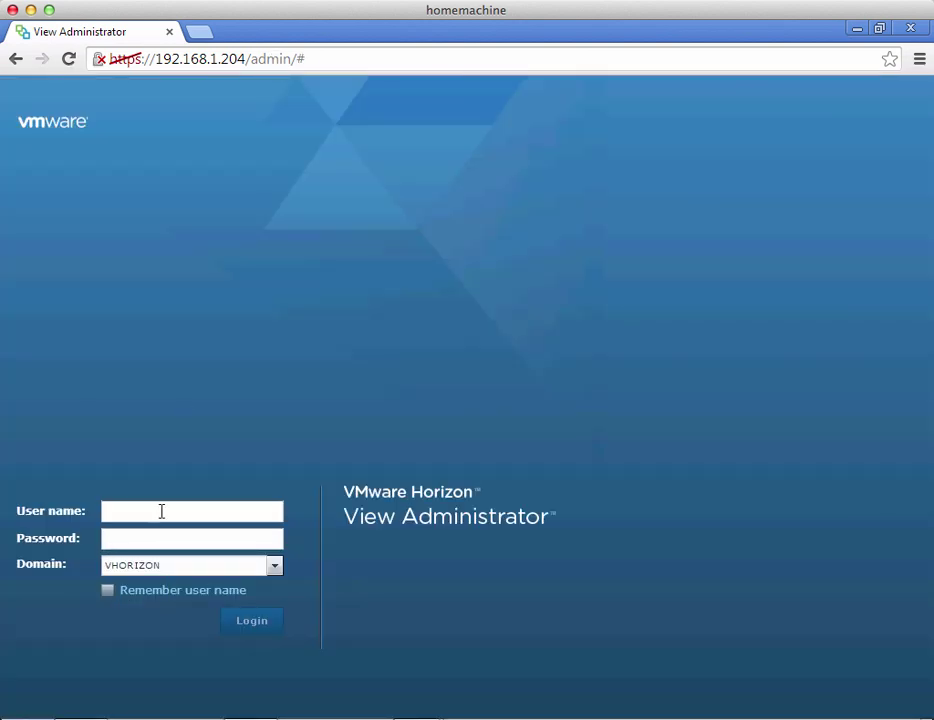
# - Log in as 'administrator' with the account password
pyautogui.click(161, 510)
pyautogui.write('administrator')
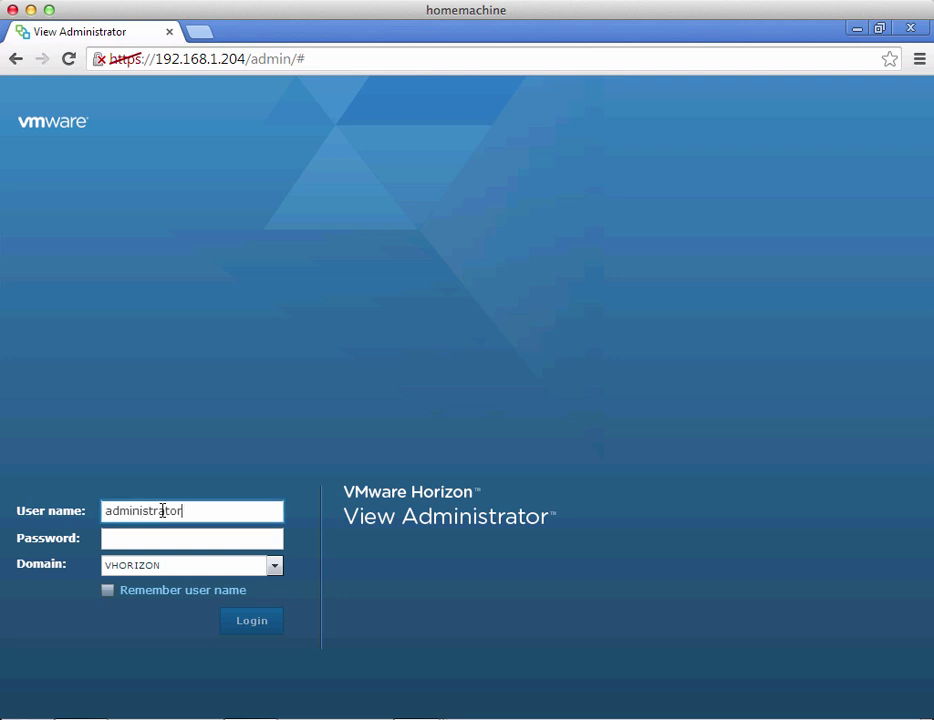
pyautogui.press('Tab')
pyautogui.write('********')
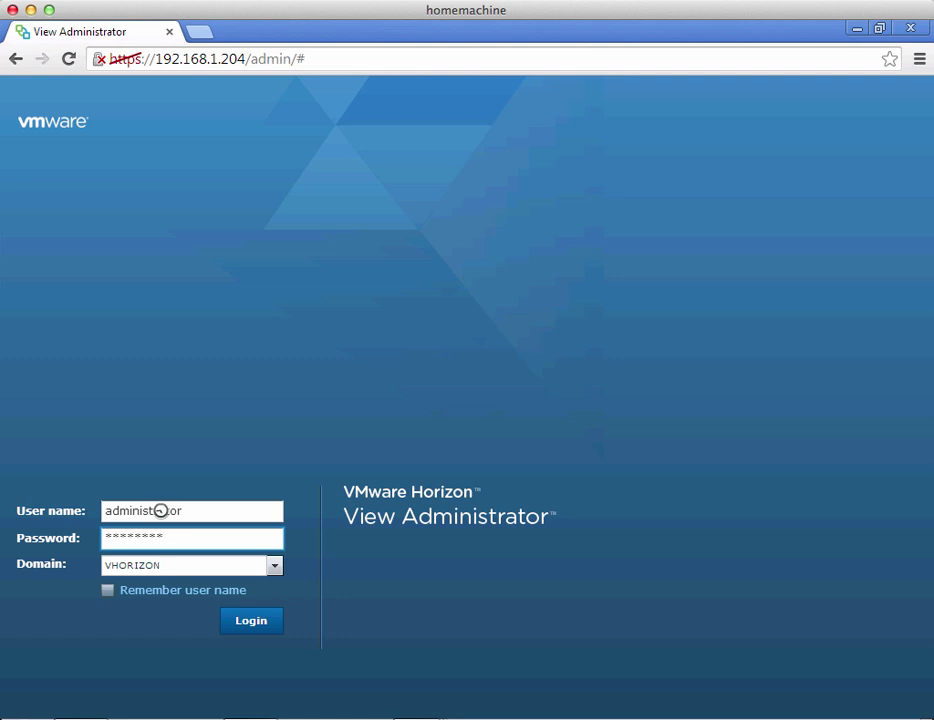
pyautogui.press('Return')
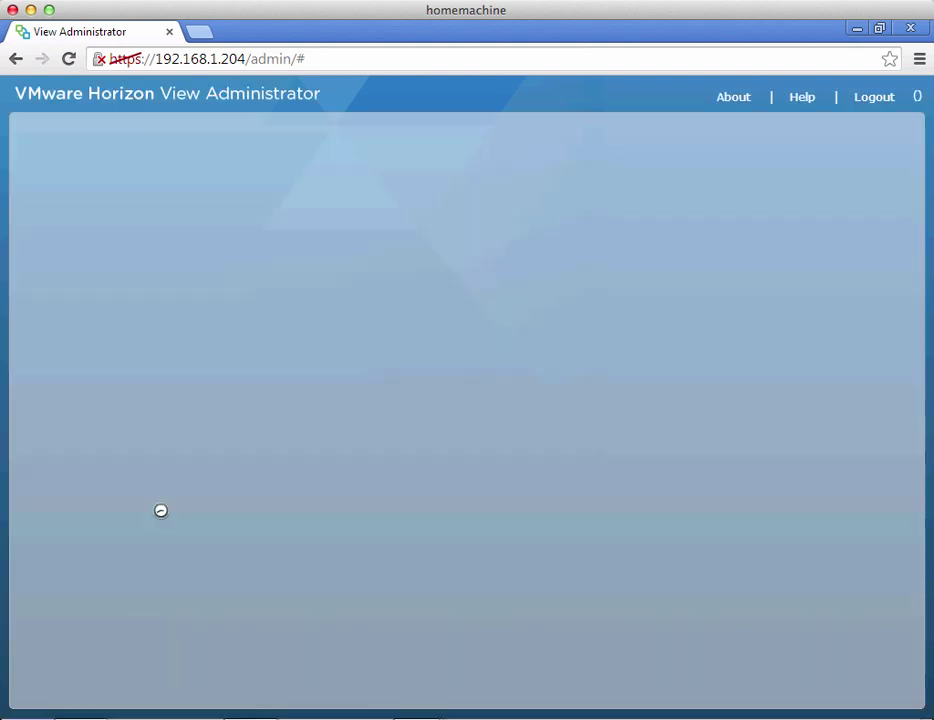